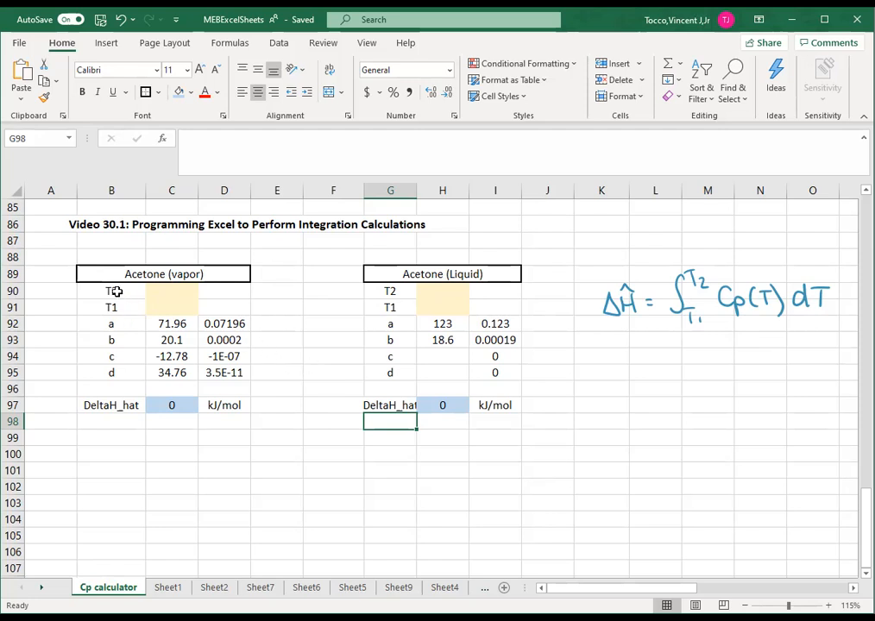
# Enter 80 for T1 and 105 for T2 in the Acetone (vapor) table.
pyautogui.click(151, 290)
pyautogui.click(155, 304)
pyautogui.click(155, 290)
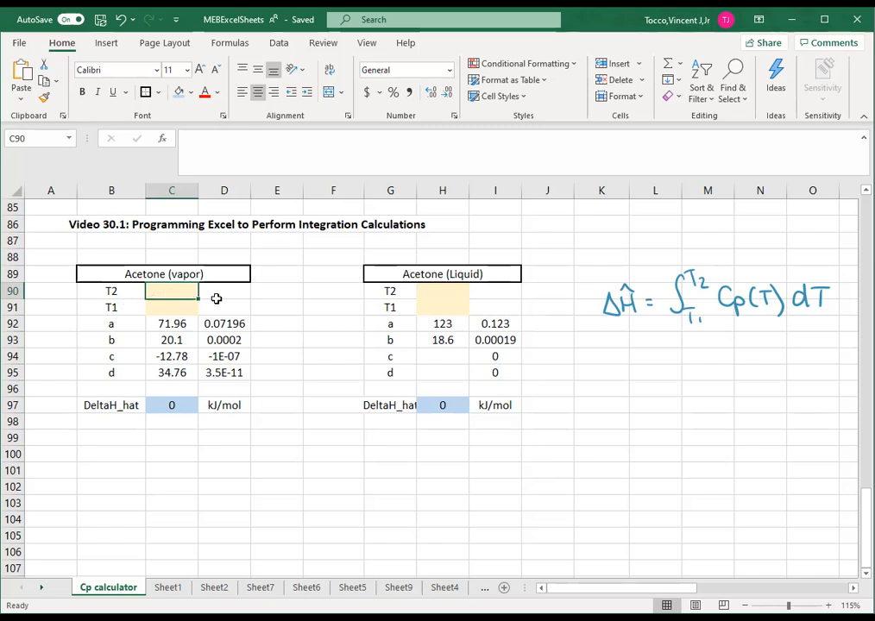
pyautogui.press('Return')
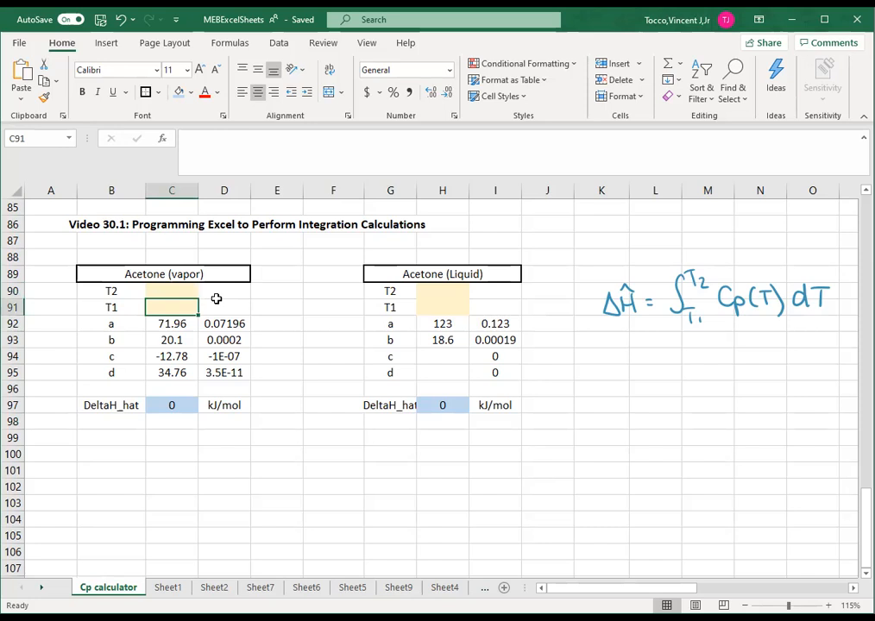
pyautogui.write('80')
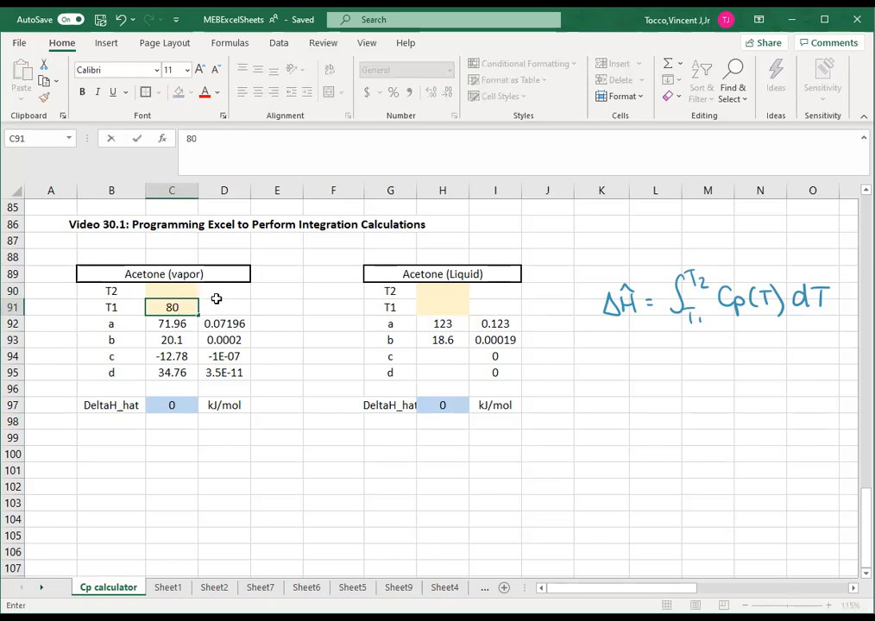
pyautogui.press('Up')
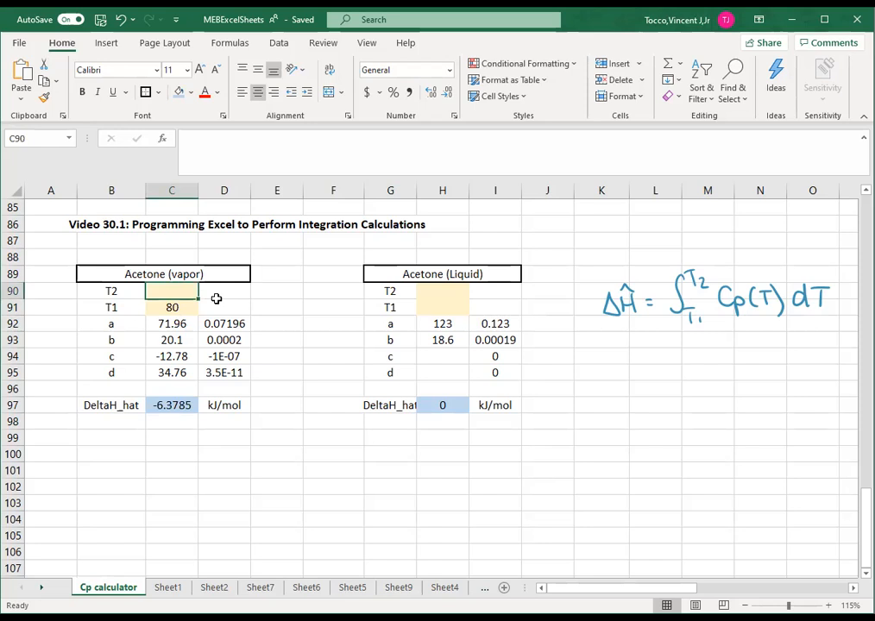
pyautogui.write('105')
pyautogui.press('Return')
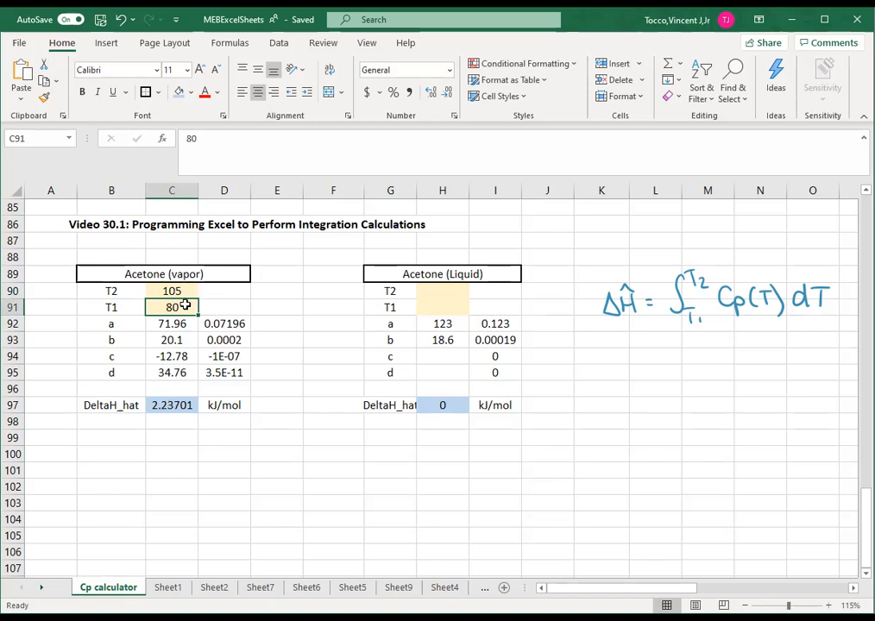
# Fill the a–d coefficient cells C92:C95 of the vapor table and H92:H95 of the liquid table with light green.
pyautogui.click(127, 324)
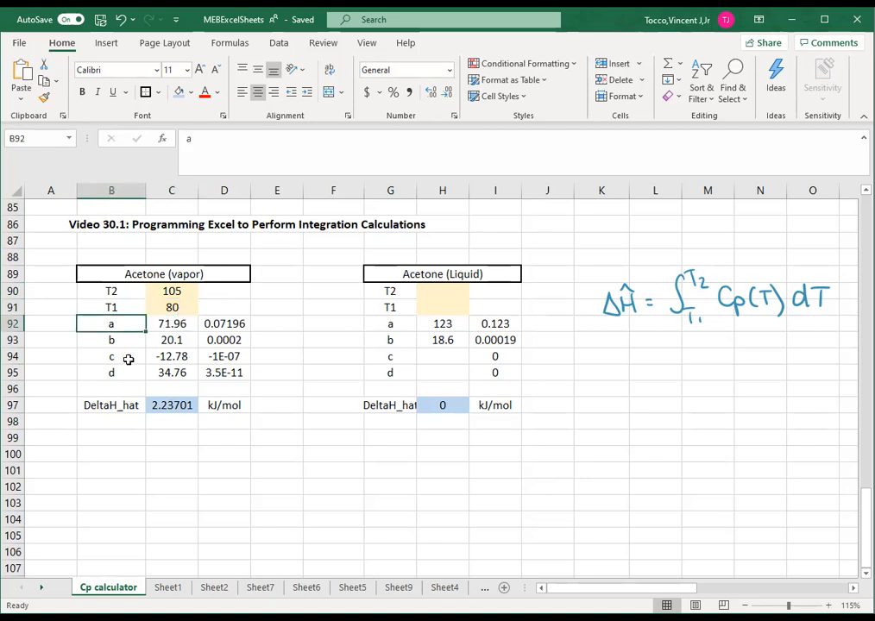
pyautogui.click(179, 324)
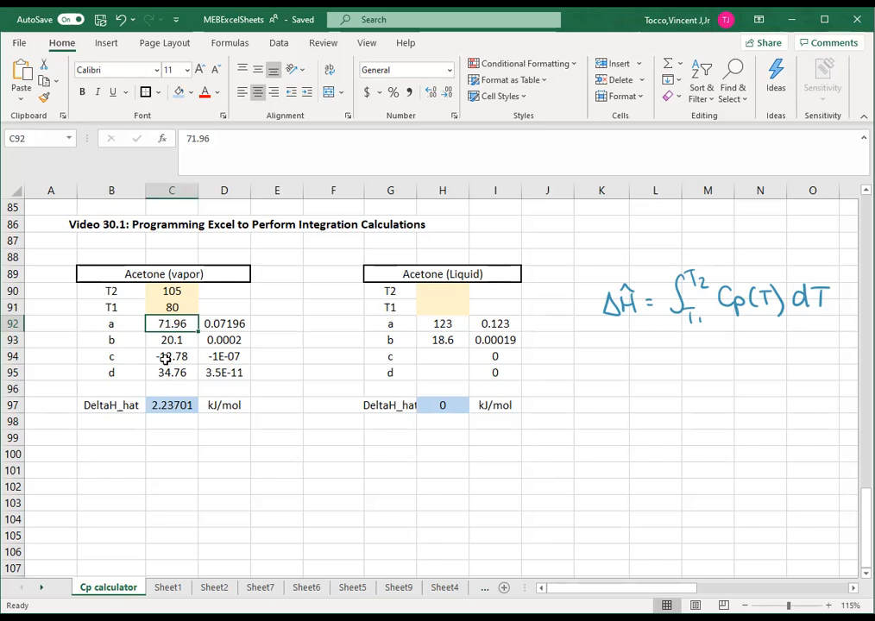
pyautogui.moveTo(172, 326); pyautogui.dragTo(167, 373)
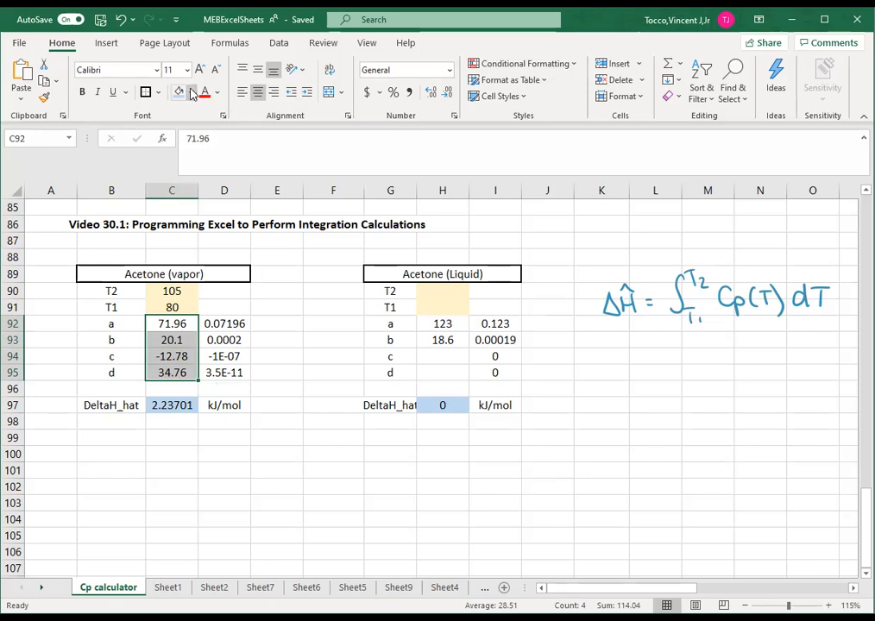
pyautogui.click(192, 93)
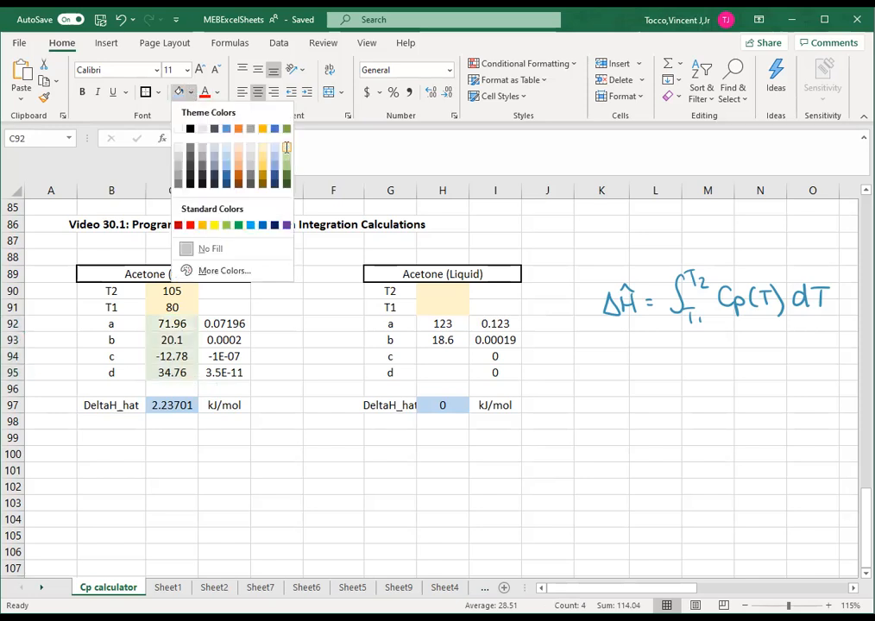
pyautogui.click(287, 147)
pyautogui.moveTo(422, 325); pyautogui.dragTo(429, 370)
pyautogui.click(179, 93)
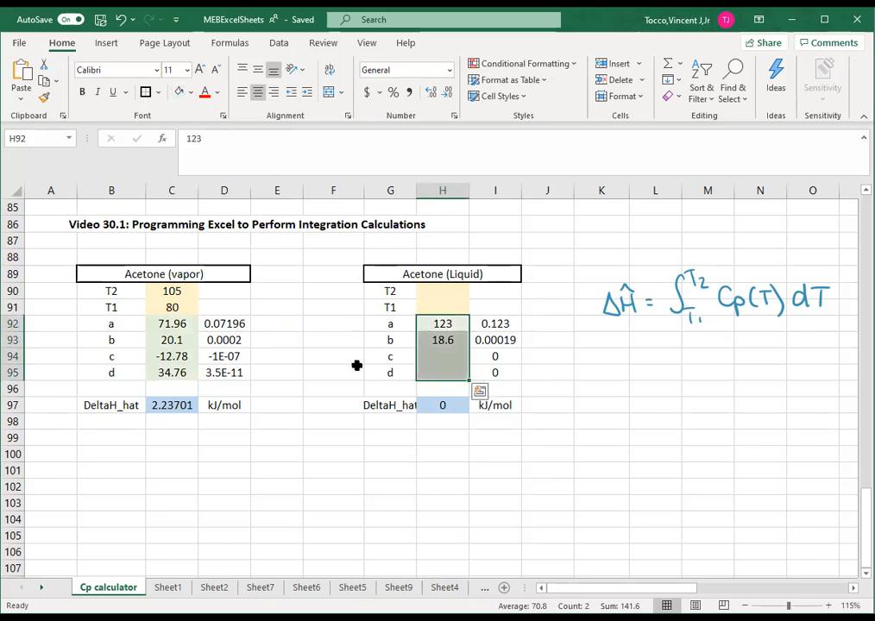
# Examine the formulas in D92:D95 that scale the vapor coefficients a, b, c and d by powers of ten.
pyautogui.click(172, 326)
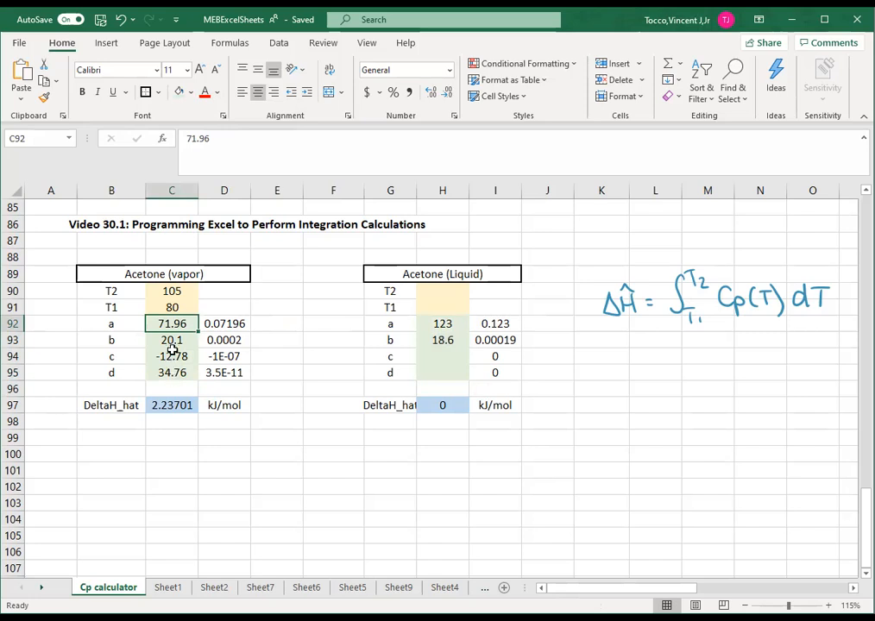
pyautogui.click(226, 323)
pyautogui.click(273, 142)
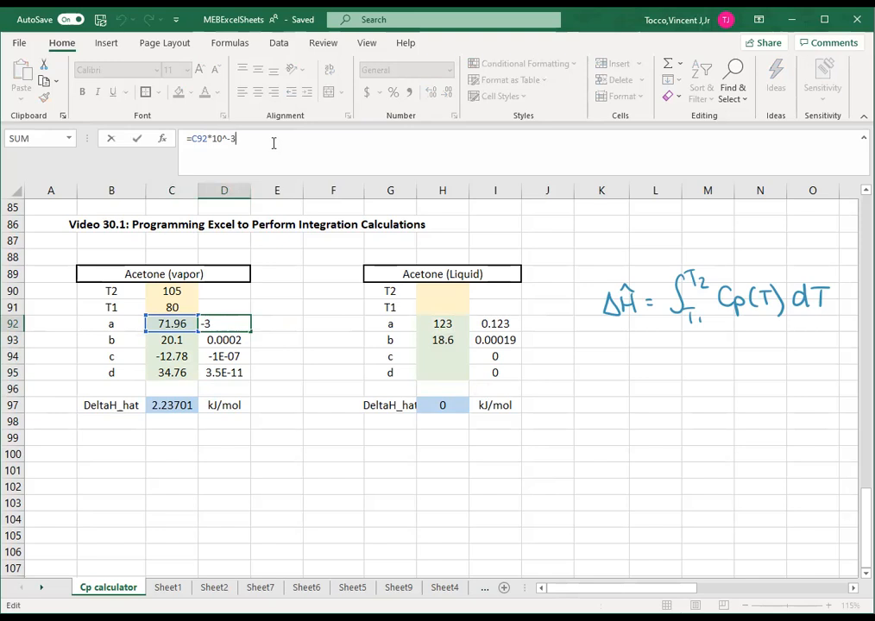
pyautogui.press('Return')
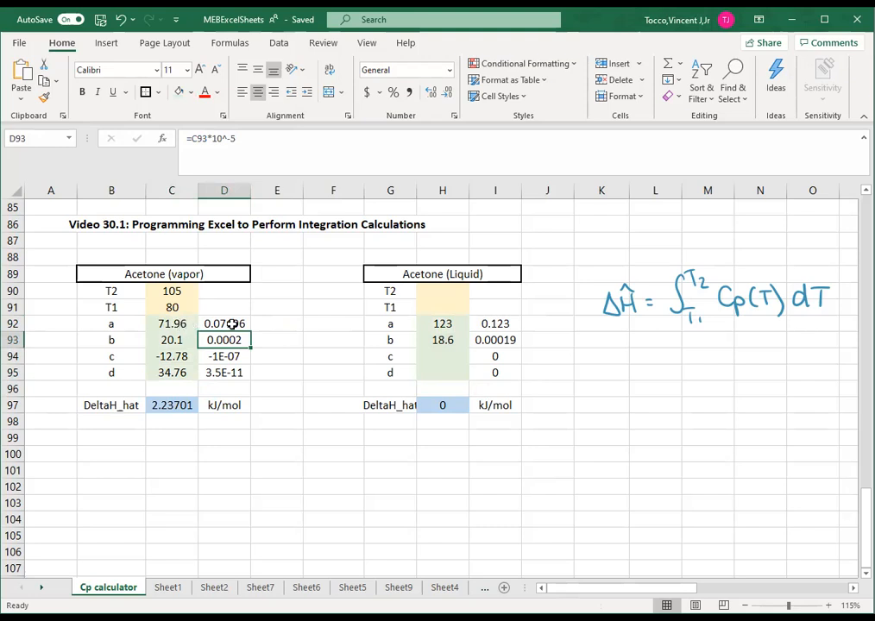
pyautogui.click(233, 324)
pyautogui.click(243, 138)
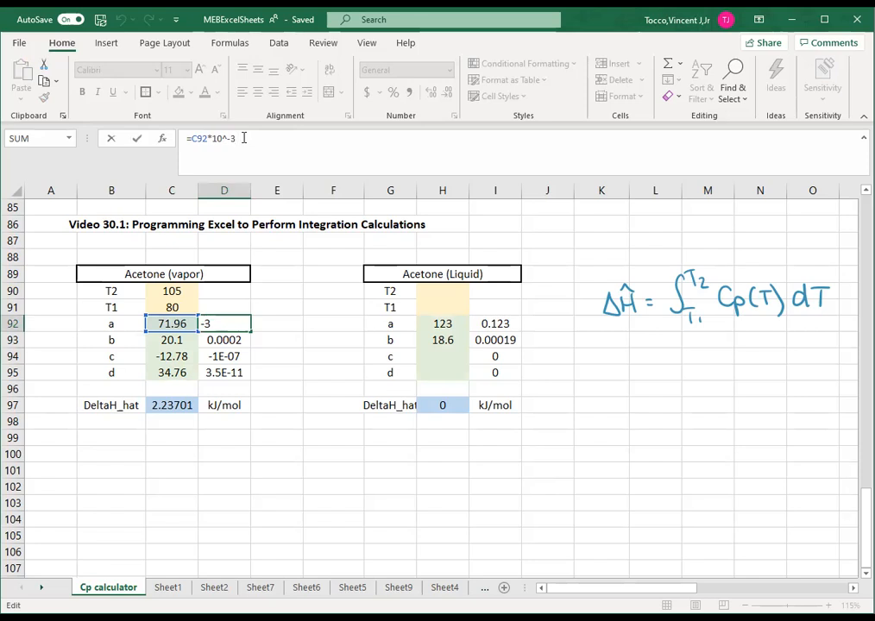
pyautogui.press('Return')
pyautogui.click(243, 138)
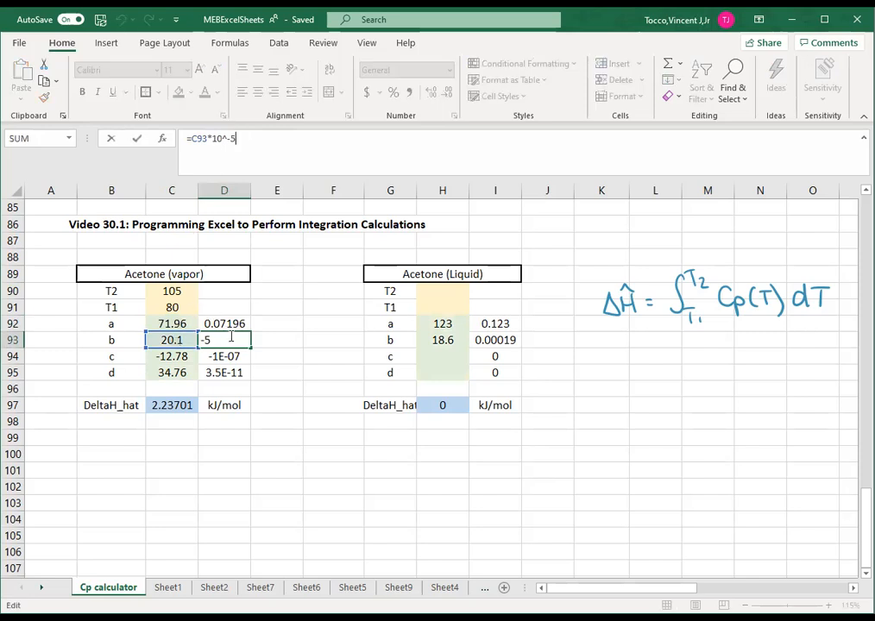
pyautogui.press('Return')
pyautogui.click(287, 152)
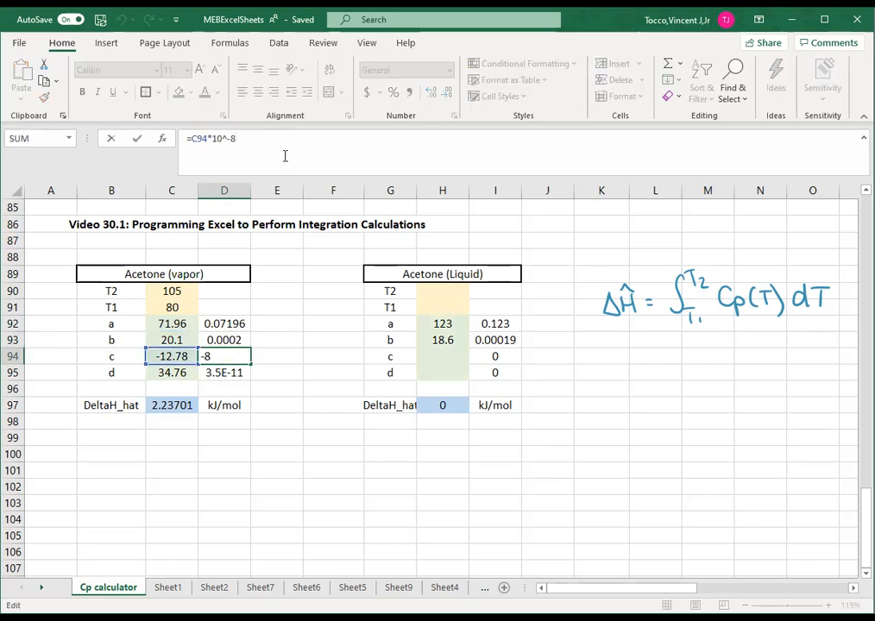
pyautogui.press('Return')
pyautogui.click(271, 155)
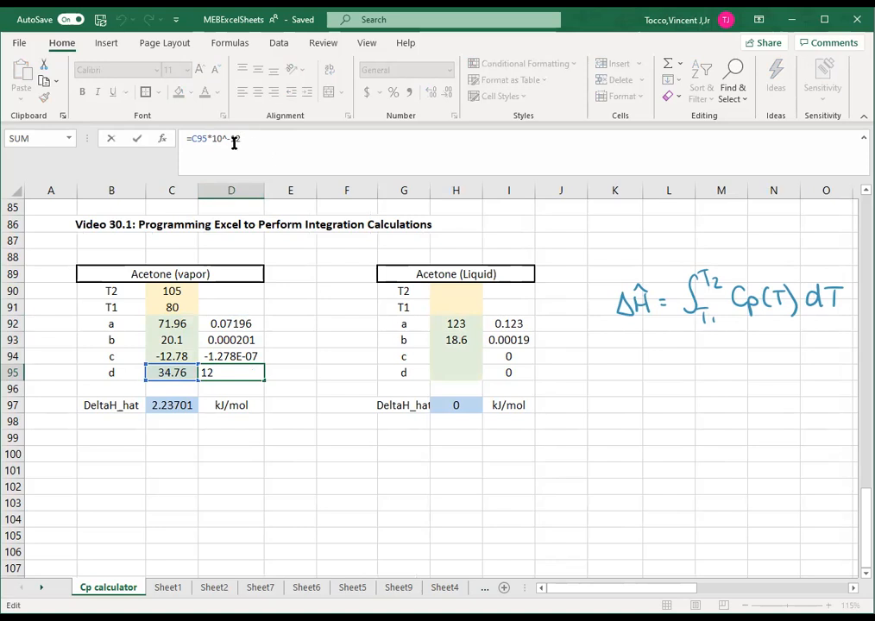
pyautogui.press('Return')
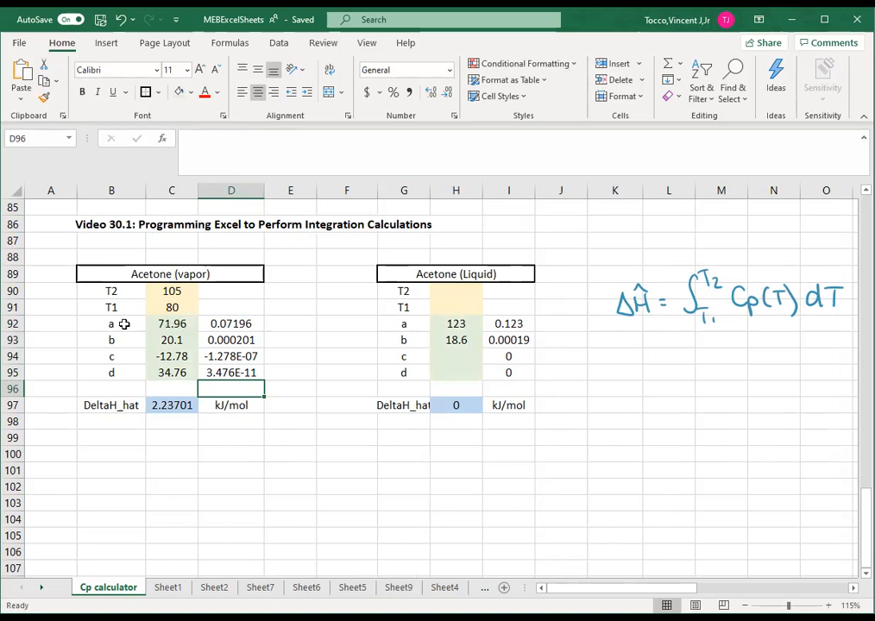
# Try 84 as coefficient a in the Acetone (vapor) table and undo the change.
pyautogui.click(177, 325)
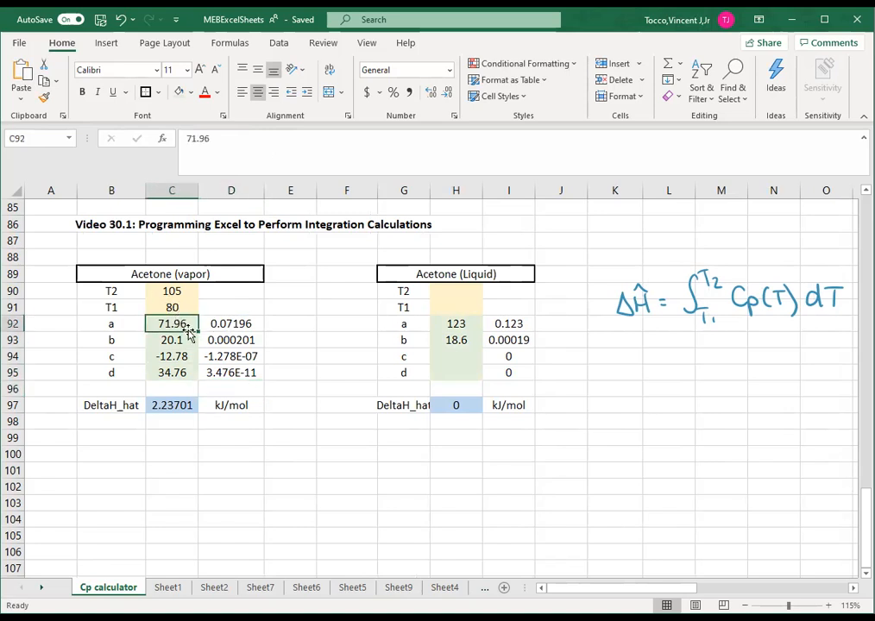
pyautogui.write('84')
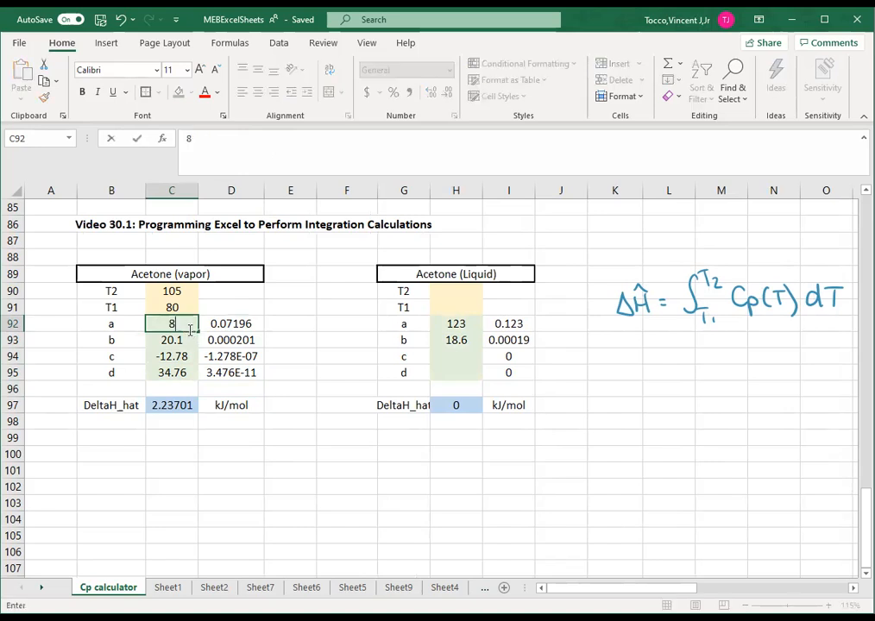
pyautogui.press('Return')
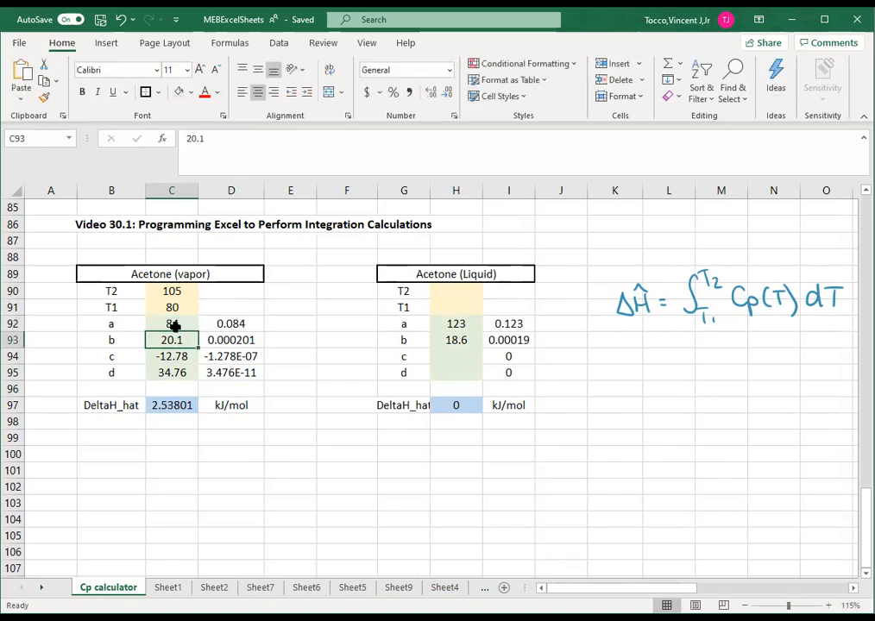
pyautogui.hotkey('ctrl', 'z')
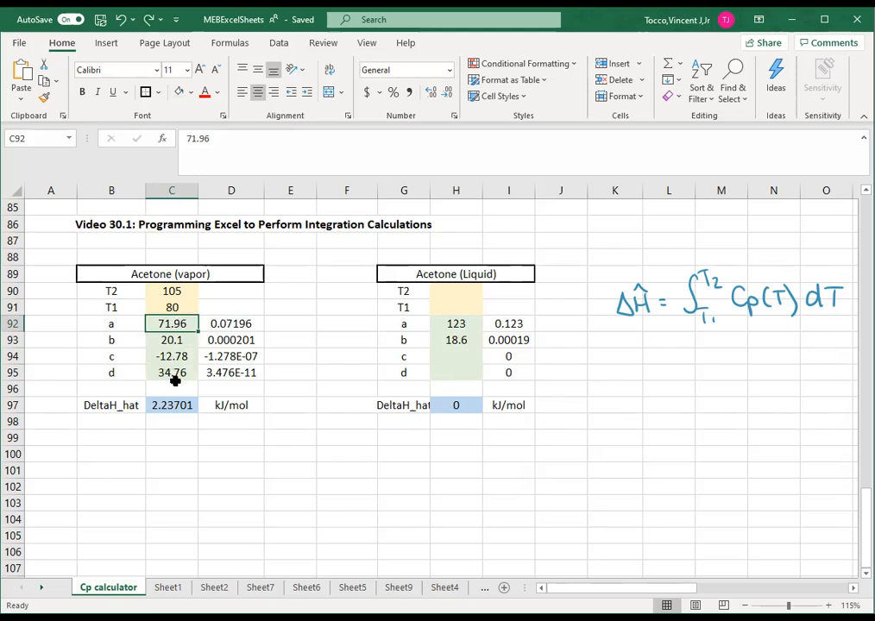
# Examine the vapor DeltaH_hat formula in C97 and the cells it references, comparing it with the handwritten Cp integral.
pyautogui.click(167, 408)
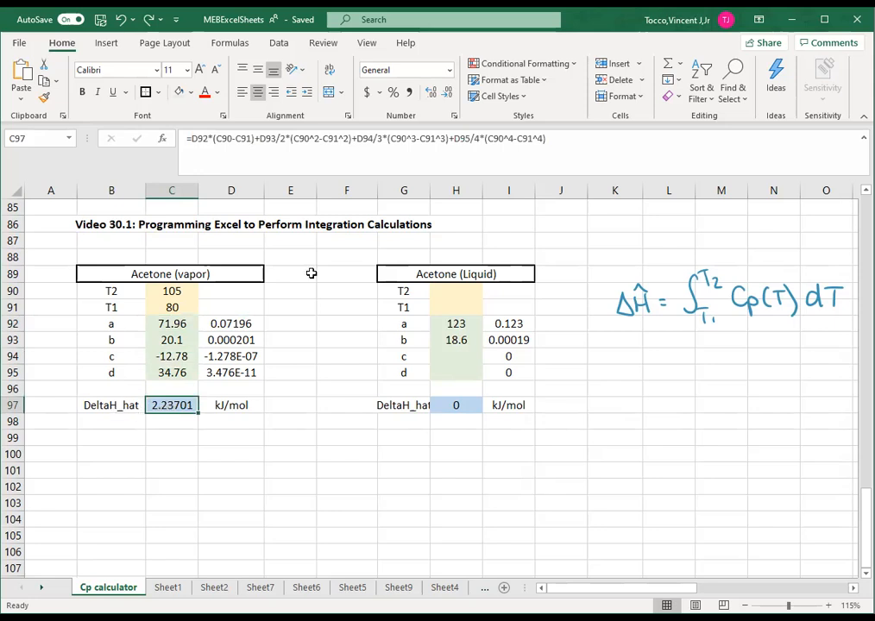
pyautogui.click(583, 150)
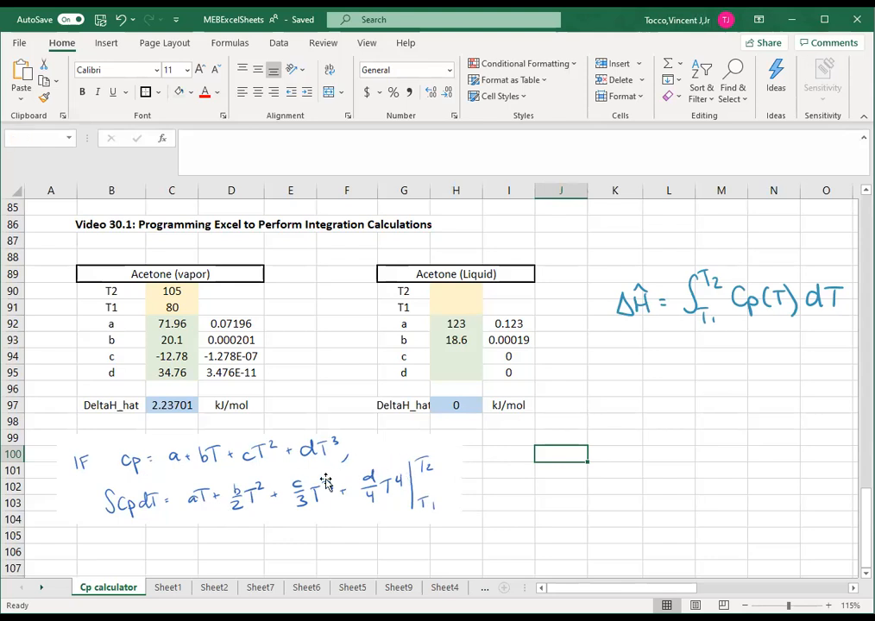
pyautogui.click(177, 406)
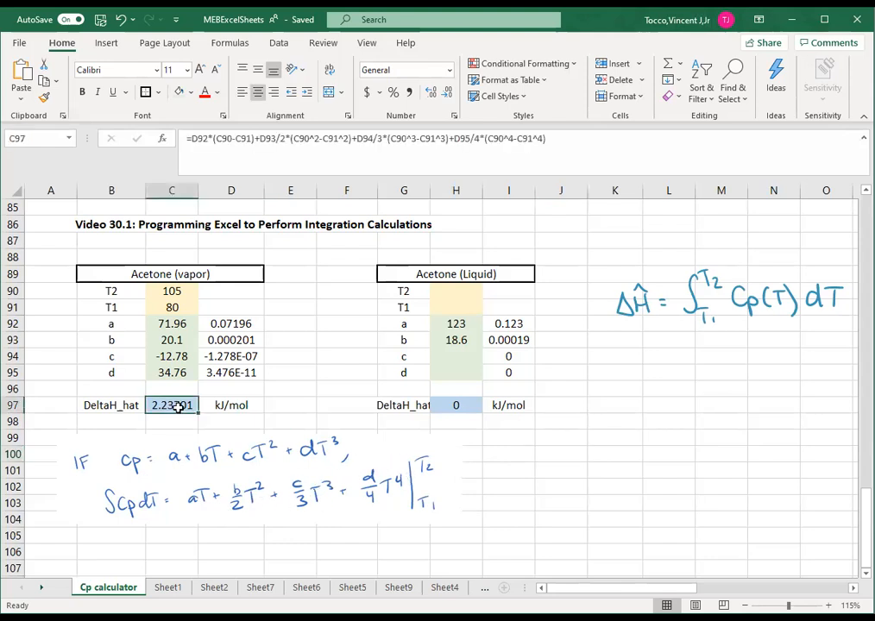
pyautogui.click(577, 146)
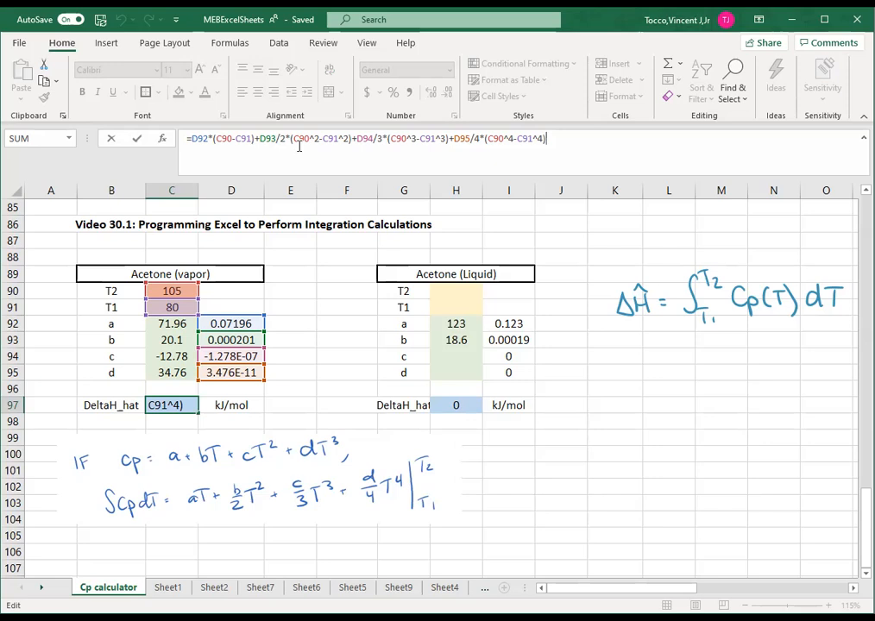
pyautogui.press('Return')
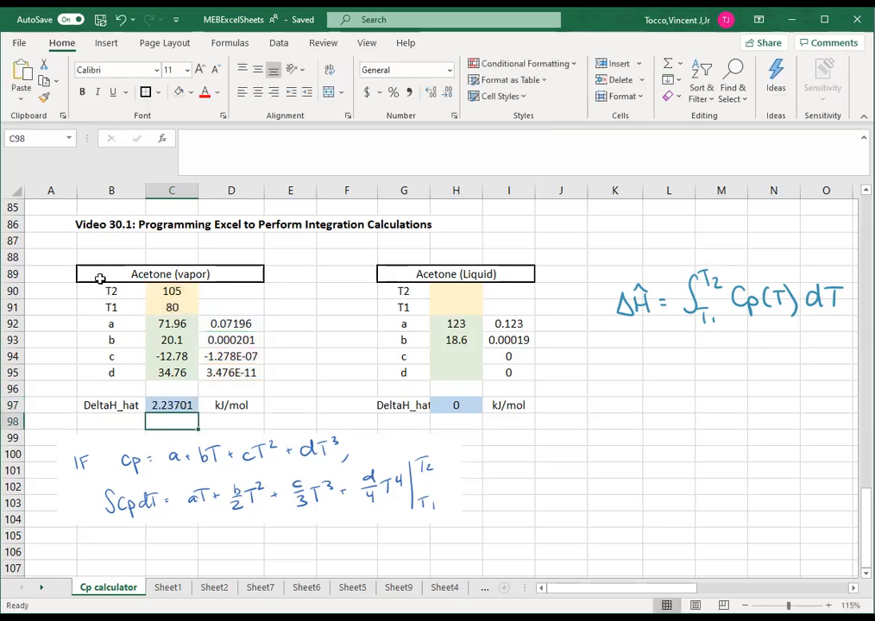
pyautogui.click(160, 405)
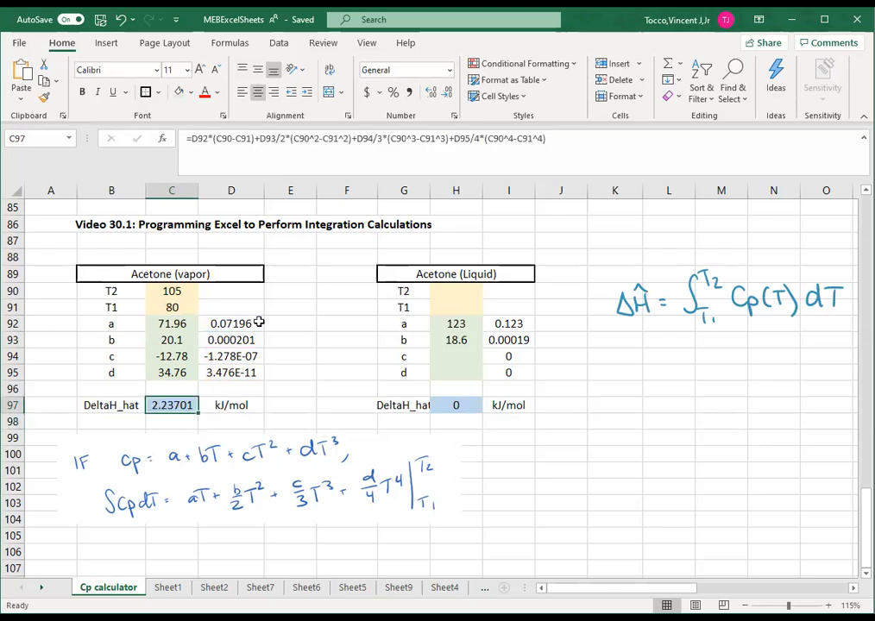
pyautogui.click(562, 157)
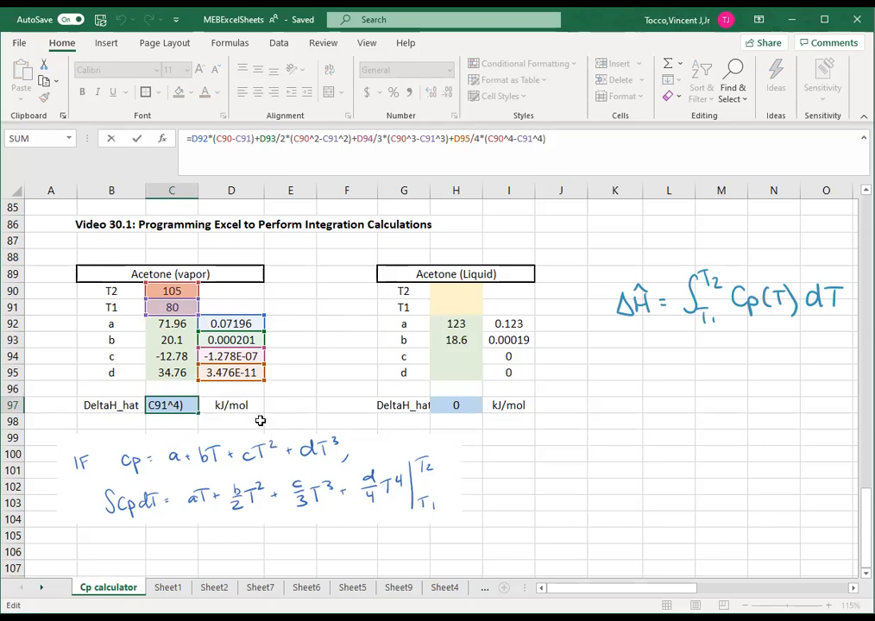
pyautogui.press('Return')
# Copy the Acetone (vapor) table B89:D97 and paste only its values at B108.
pyautogui.moveTo(113, 278); pyautogui.dragTo(209, 411)
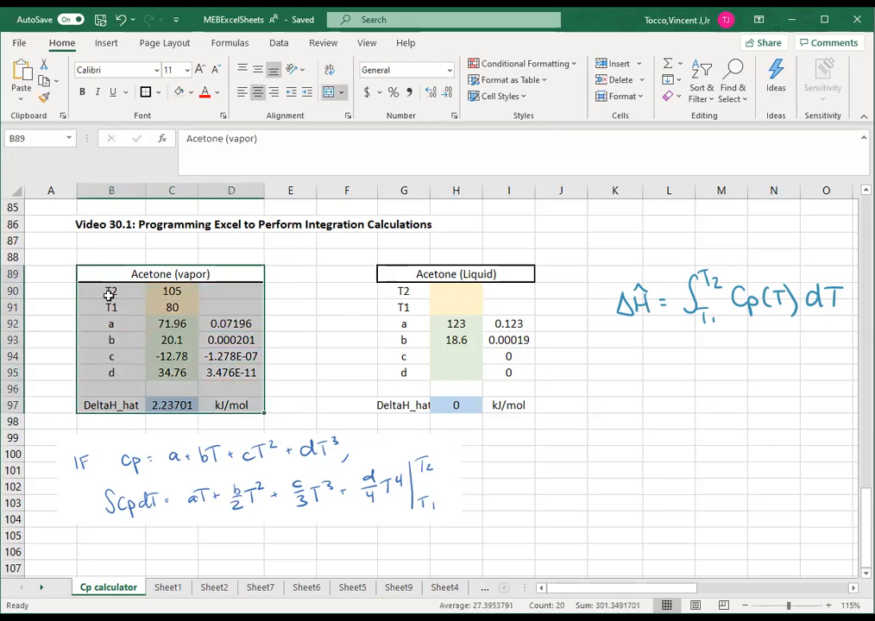
pyautogui.hotkey('ctrl', 'c')
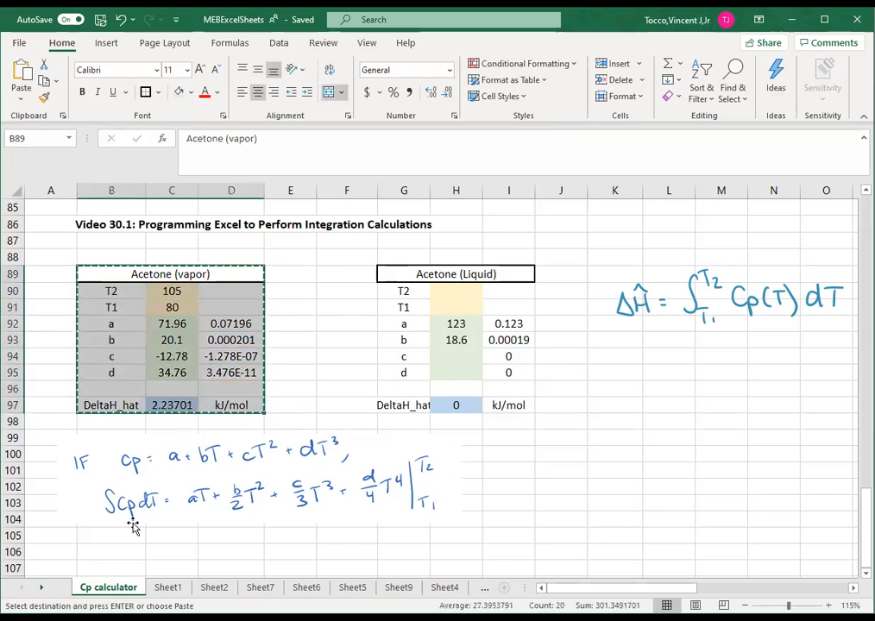
pyautogui.scroll(-3, 114, 484)
pyautogui.rightClick(95, 434)
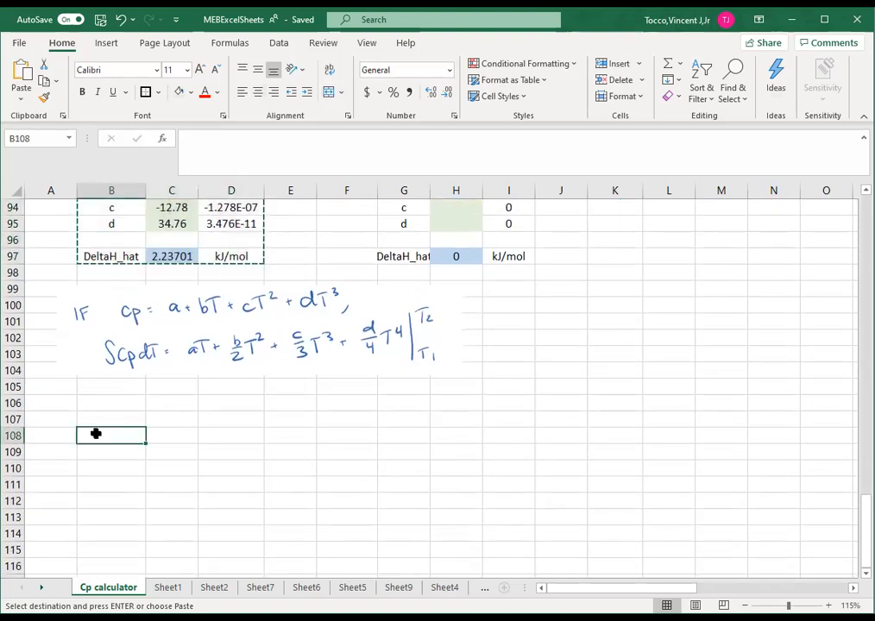
pyautogui.click(160, 117)
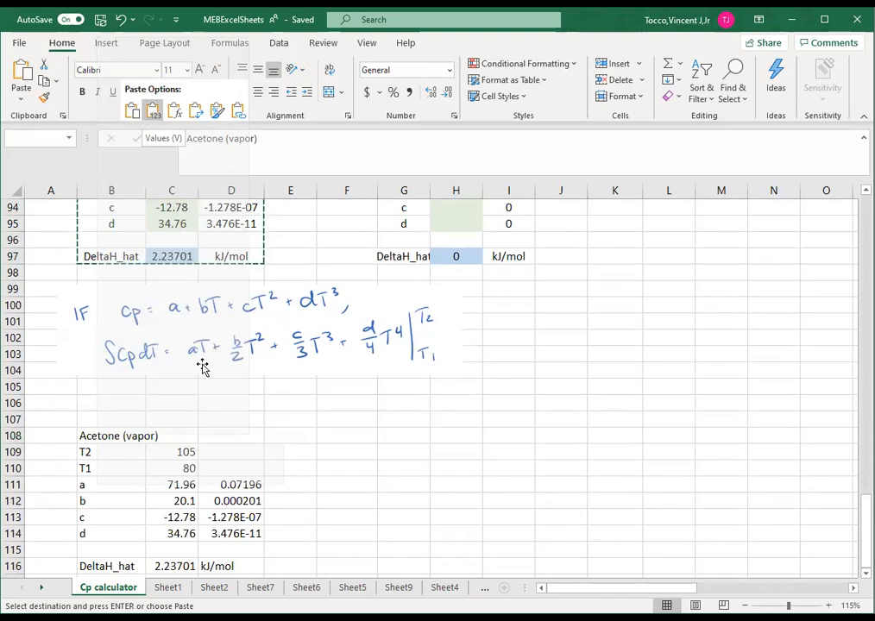
# Check the contents of the pasted DeltaH_hat cell C116, and undo the values-only paste.
pyautogui.scroll(-1, 160, 291)
pyautogui.click(173, 517)
pyautogui.write('531252')
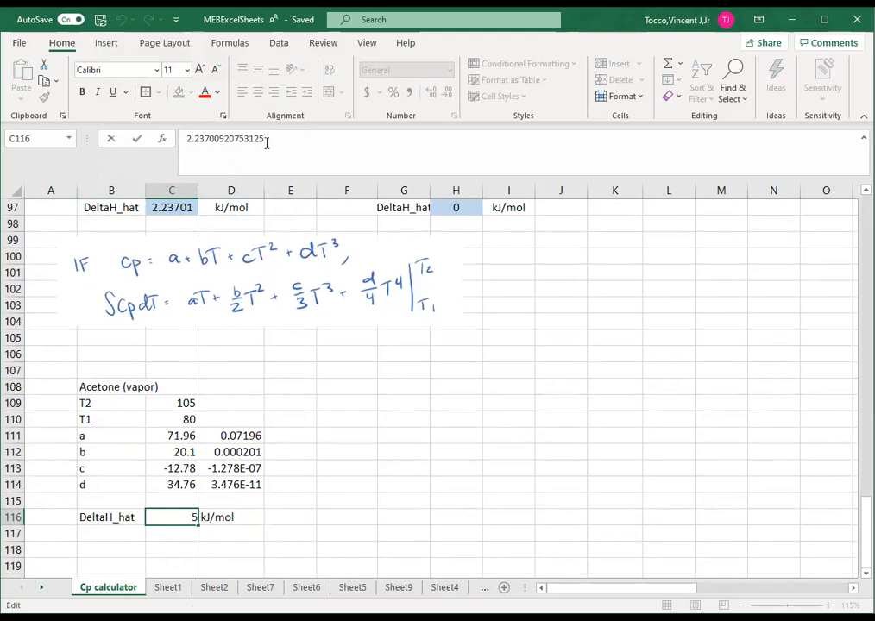
pyautogui.write('z')
pyautogui.hotkey('ctrl', 'z')
pyautogui.click(336, 386)
pyautogui.hotkey('ctrl', 'z')
pyautogui.hotkey('ctrl', 'z')
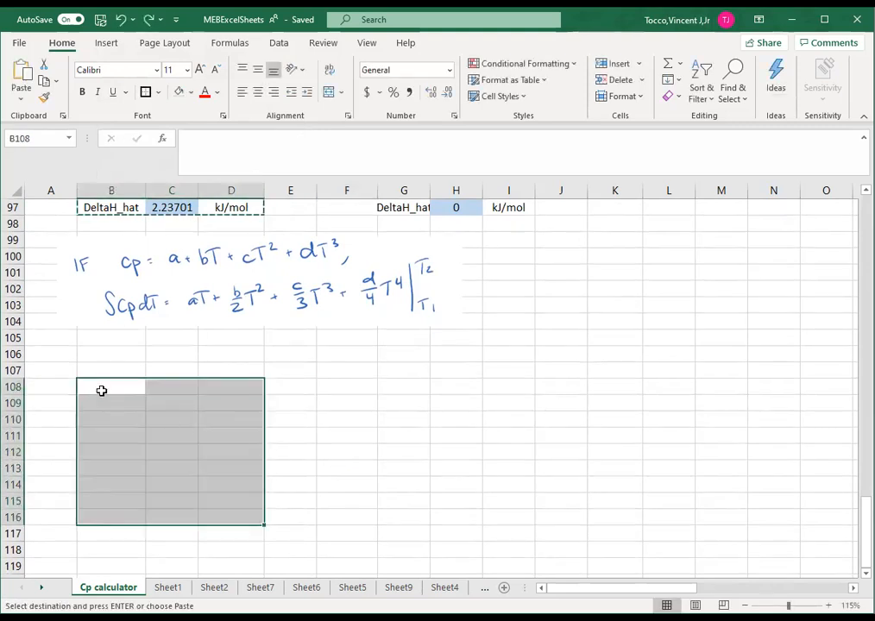
# Paste only the formulas of the copied Acetone (vapor) table at B108, and check the cell references in the pasted DeltaH_hat formula in C116.
pyautogui.rightClick(100, 390)
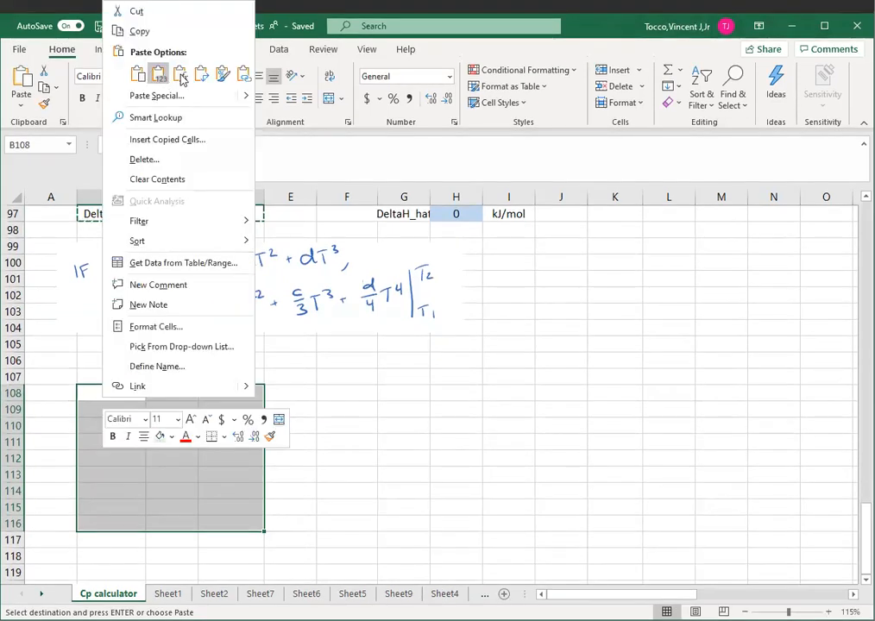
pyautogui.click(180, 72)
pyautogui.click(181, 522)
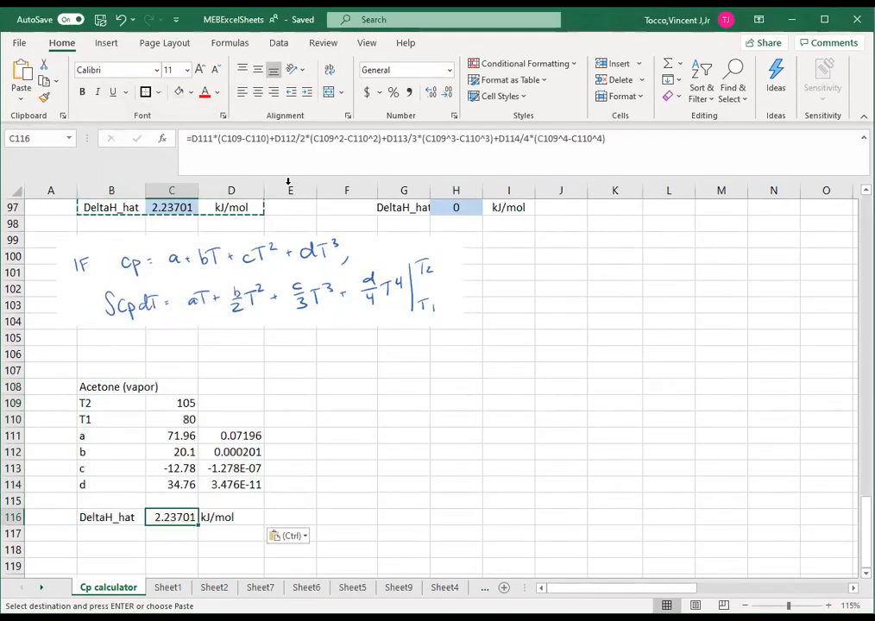
pyautogui.click(430, 147)
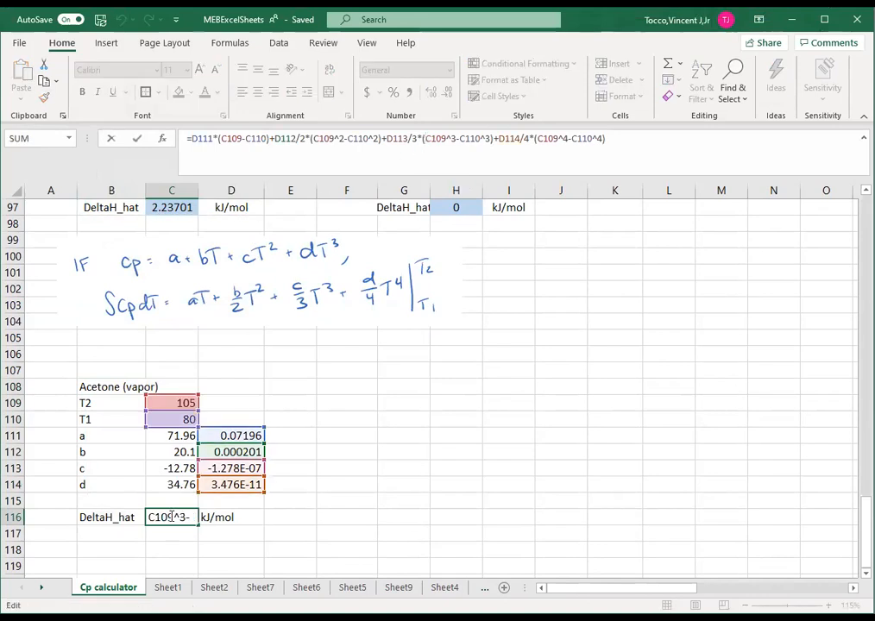
pyautogui.scroll(-1, 217, 402)
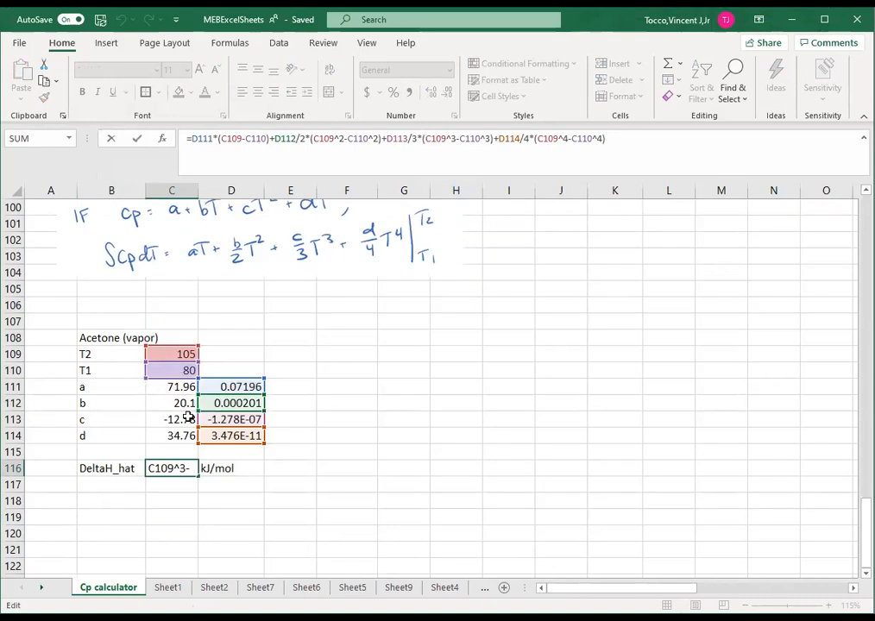
pyautogui.click(285, 421)
pyautogui.press('BackSpace')
pyautogui.press('BackSpace')
pyautogui.press('Return')
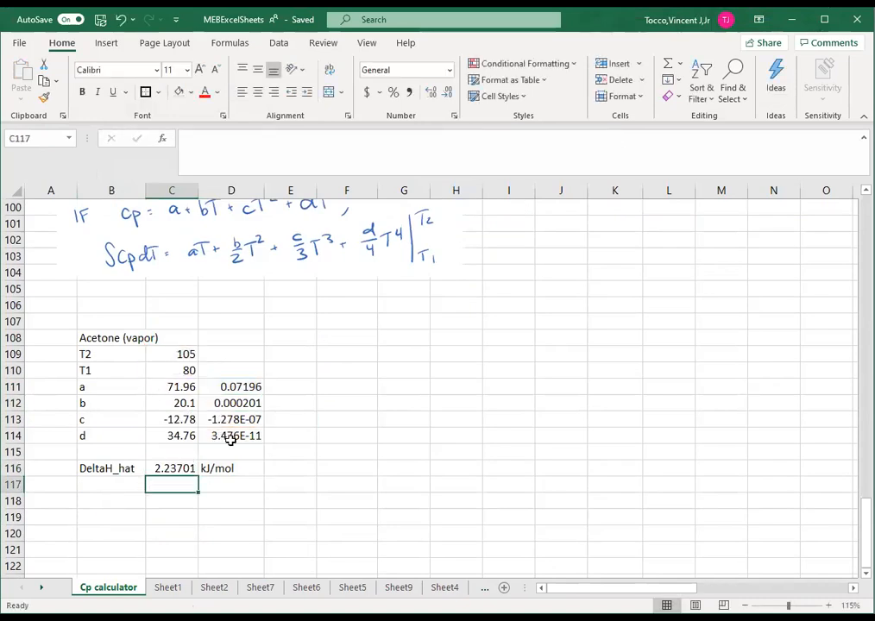
# Retitle the pasted table in B108 as "Benzene)" and clear its temperature and coefficient inputs in C109:C114.
pyautogui.click(104, 342)
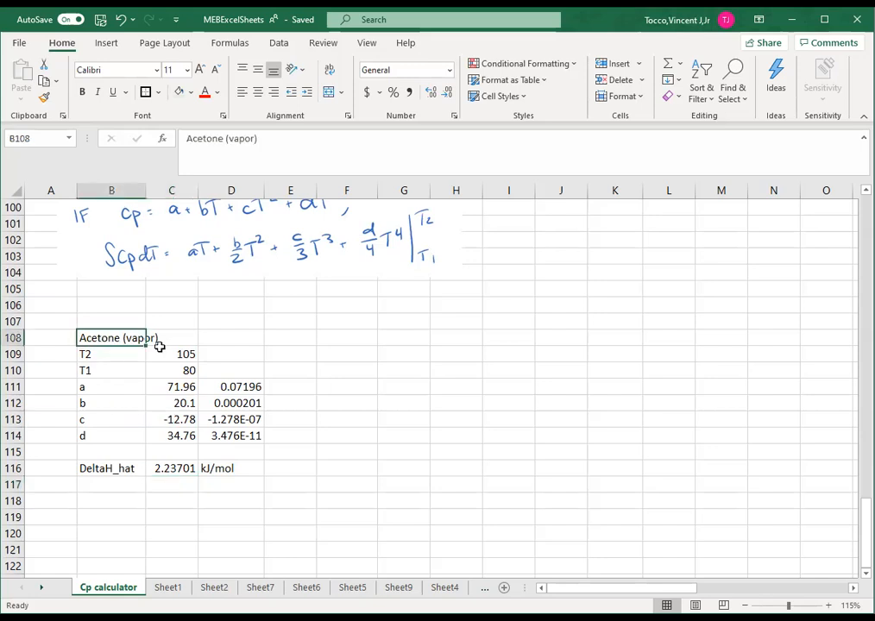
pyautogui.write('Benze')
pyautogui.write('(')
pyautogui.press('BackSpace')
pyautogui.write('ne)')
pyautogui.moveTo(160, 347); pyautogui.dragTo(176, 436)
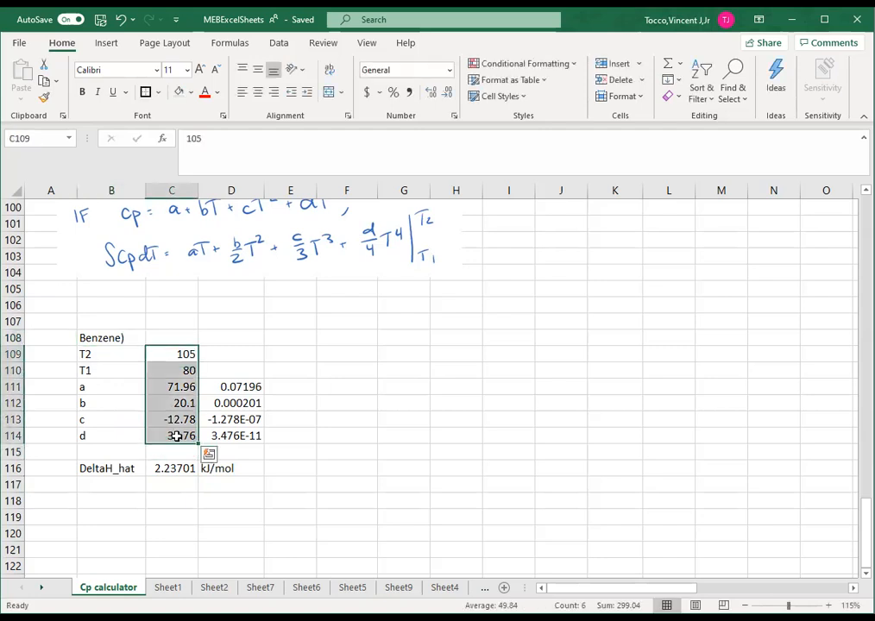
pyautogui.press('Delete')
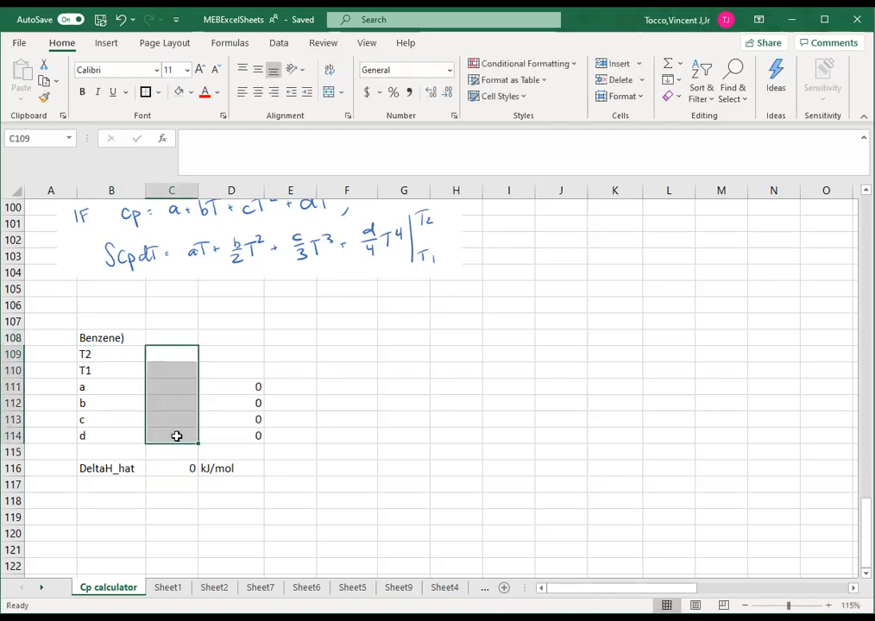
# Check the empty coefficient a input in C111, its conversion formula in D111, and the T2 input cell C109.
pyautogui.click(167, 382)
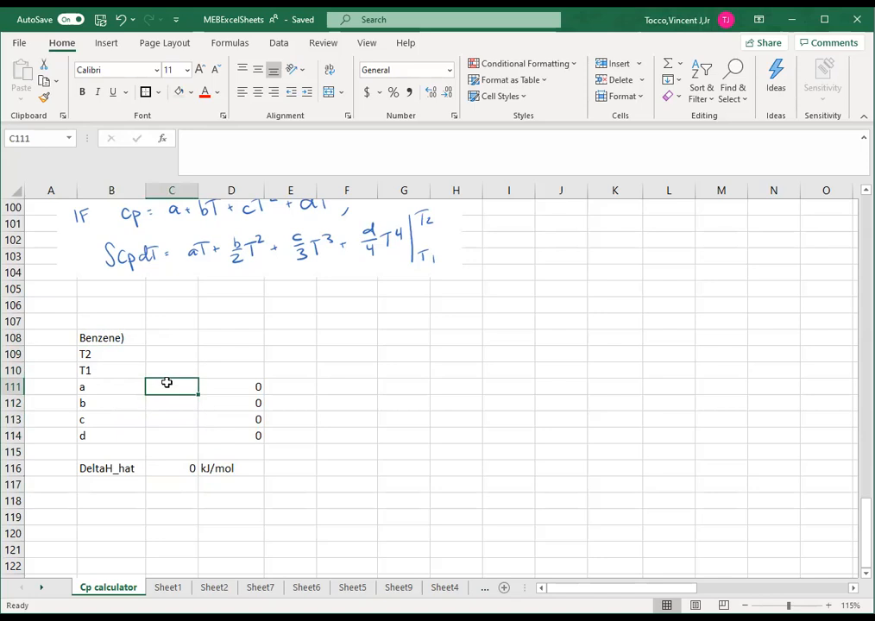
pyautogui.click(211, 387)
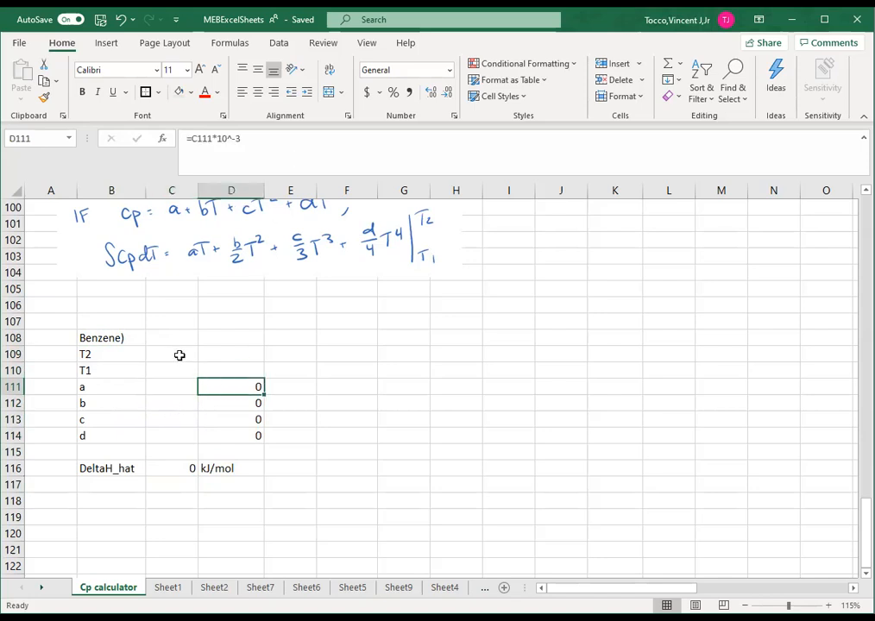
pyautogui.click(179, 355)
# Review the DeltaH_hat formula in C97 of the Acetone (vapor) table and the temperature and coefficient cells it references.
pyautogui.scroll(5, 226, 379)
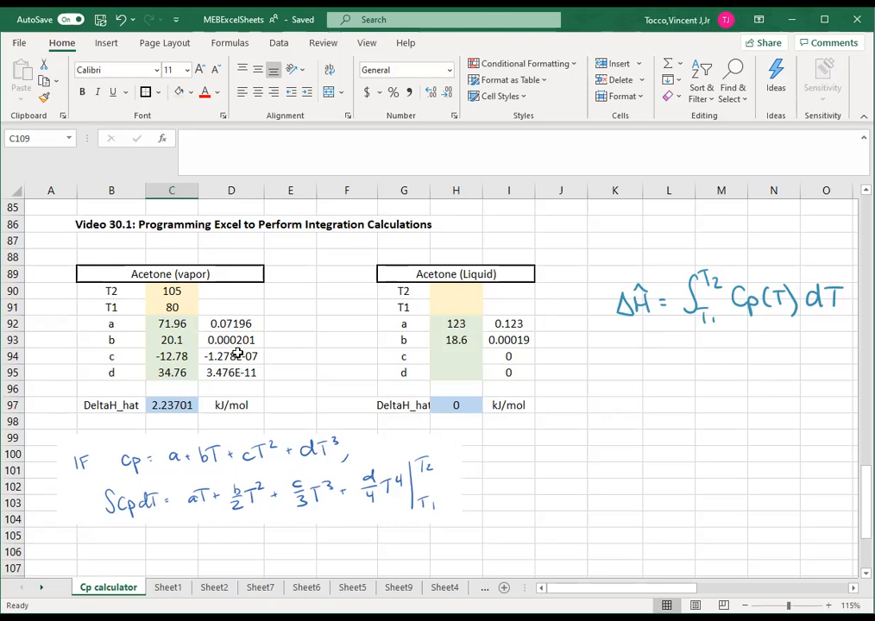
pyautogui.click(181, 405)
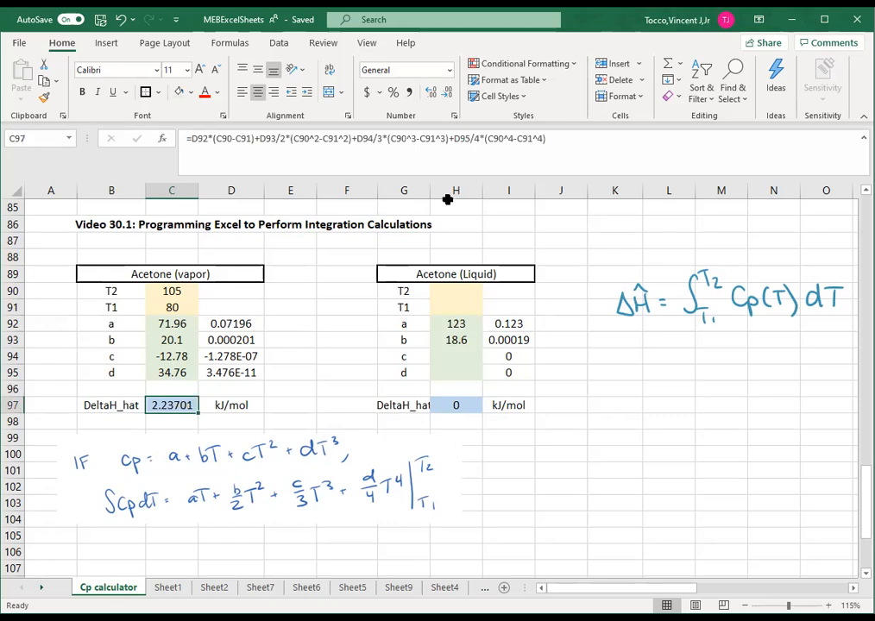
pyautogui.click(462, 139)
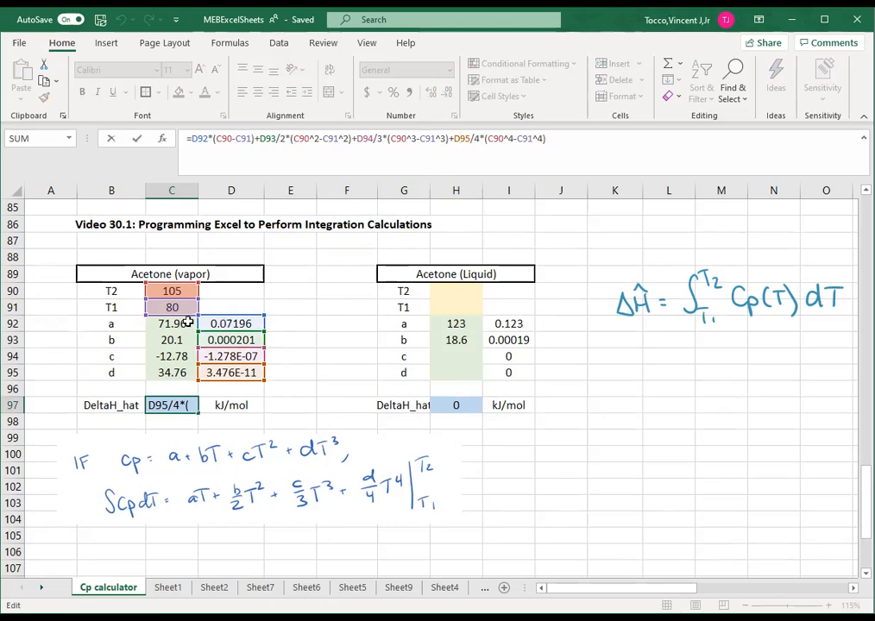
pyautogui.press('Return')
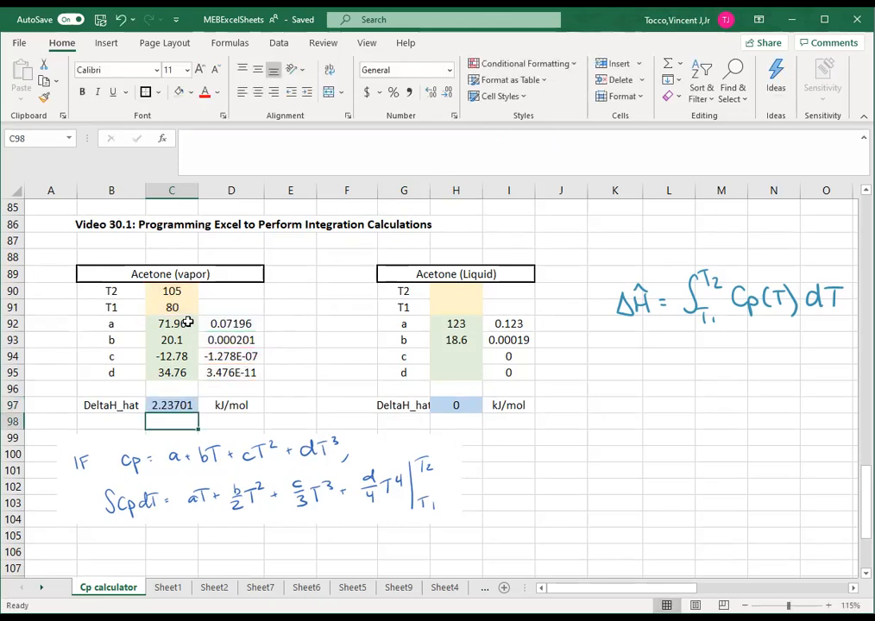
pyautogui.click(177, 404)
pyautogui.click(450, 140)
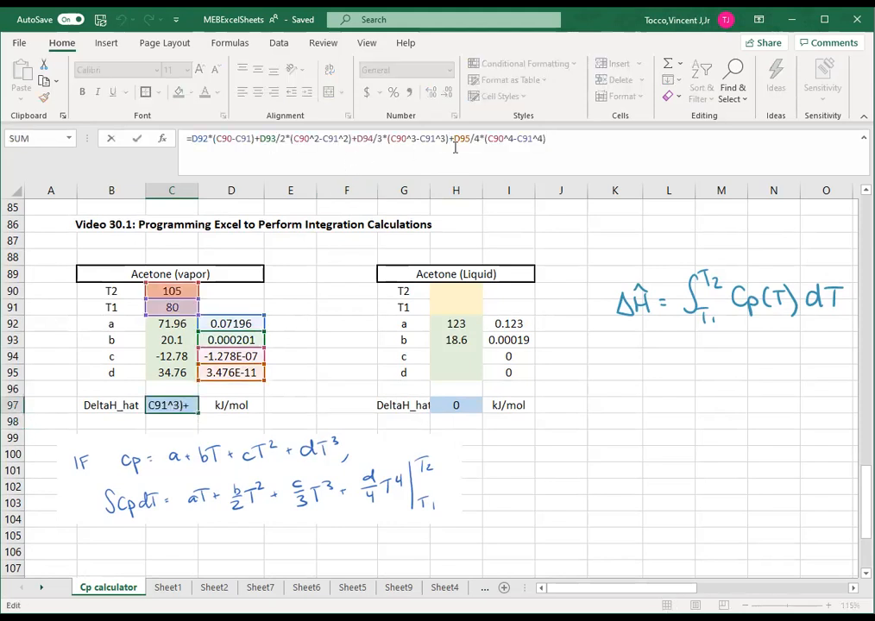
pyautogui.click(601, 138)
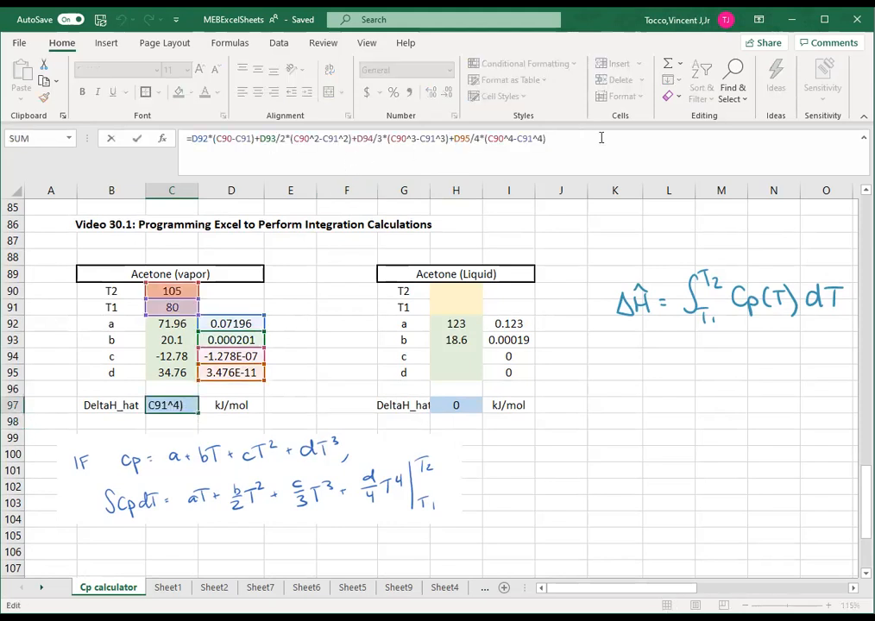